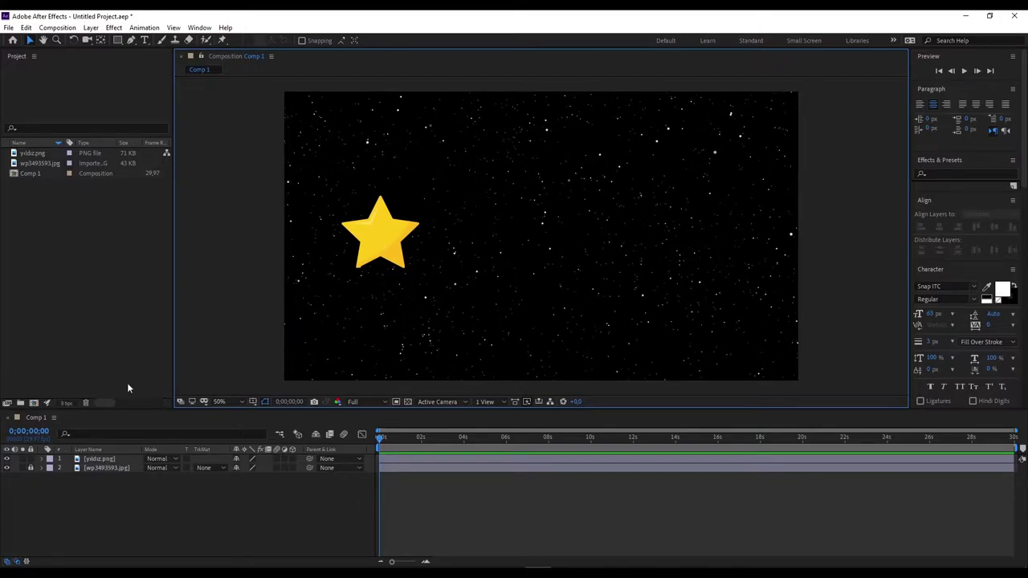
- Expand the yildiz.png layer's Transform and place the star left-centre at Position 352,488
left_click(41, 458)
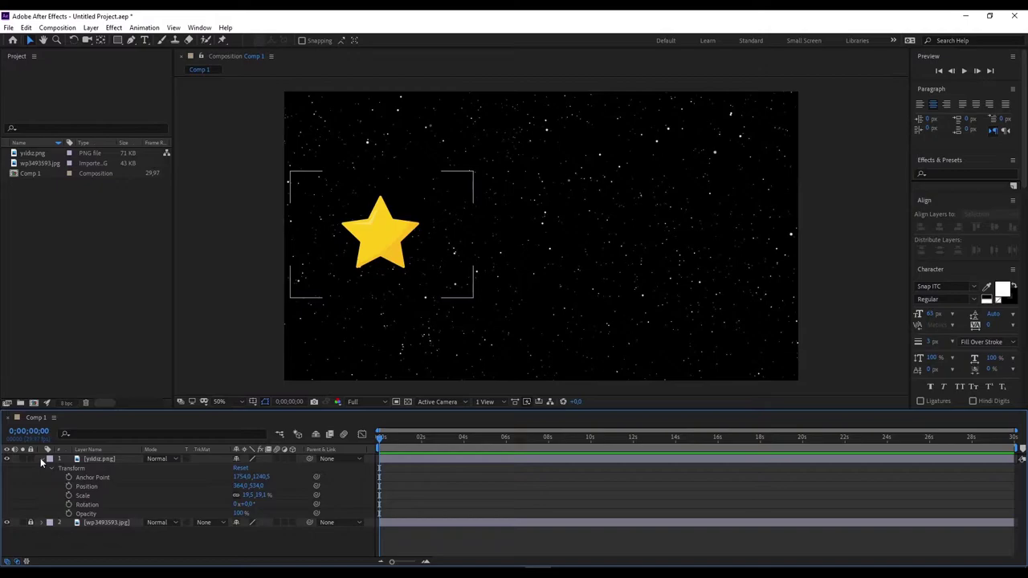
left_click(89, 487)
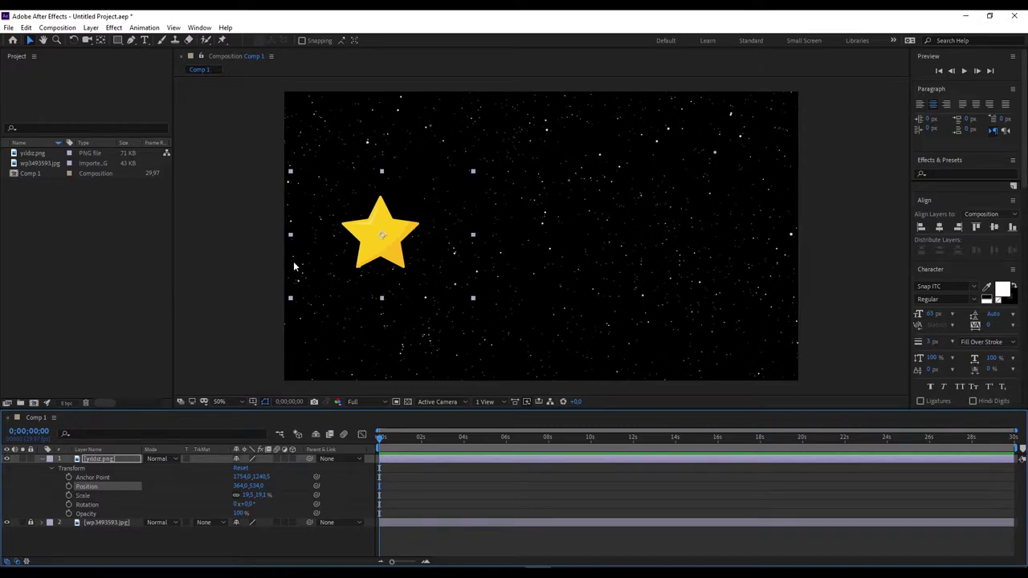
mouse_move(367, 236)
left_mouse_down()
mouse_move(492, 182)
mouse_move(359, 225)
left_mouse_up()
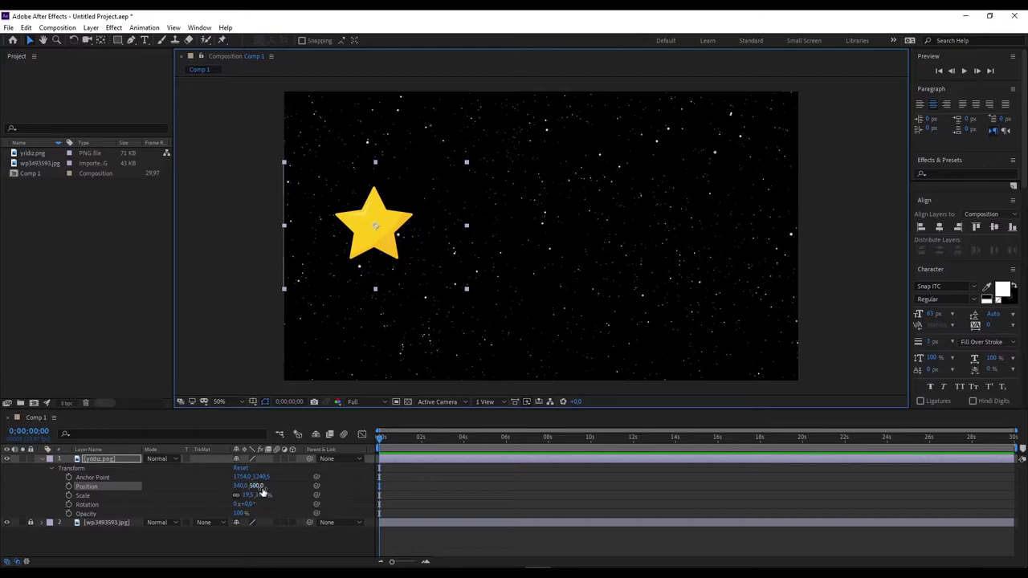
left_click_drag(360, 236, 363, 233)
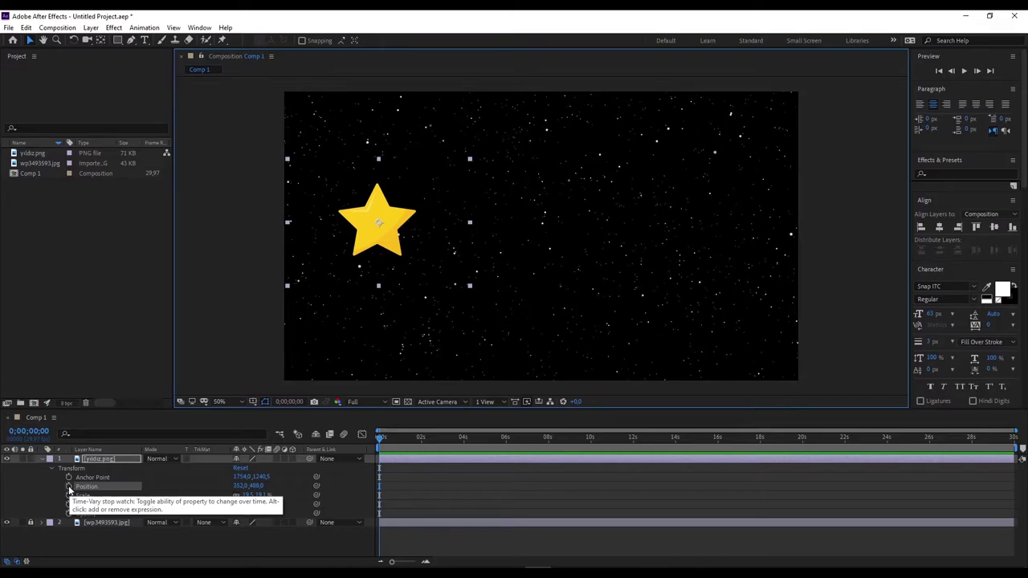
- Set a star Position keyframe at 0s and move the playhead to 14 seconds
left_click(69, 487)
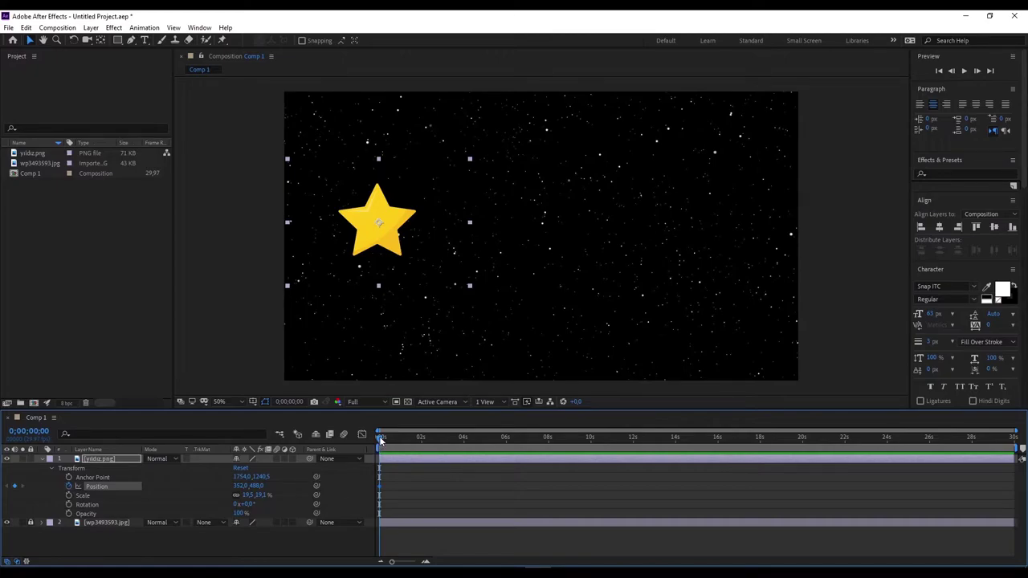
left_click_drag(379, 436, 636, 451)
left_click_drag(635, 452, 677, 446)
- Drag the star right to 1530,486 for a 14s keyframe, then scrub back to review
left_click(386, 245)
key("Right")
key("Right")
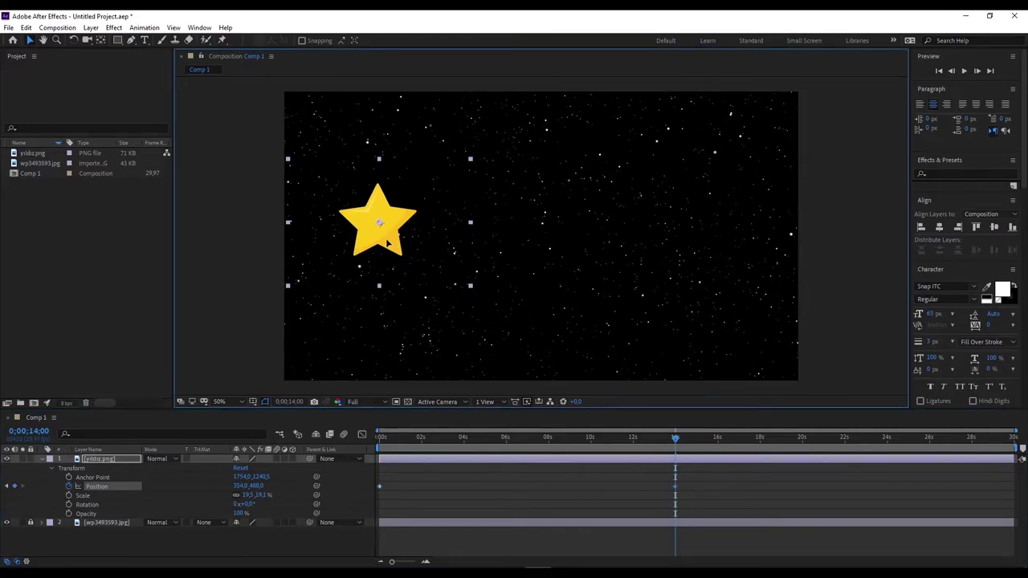
left_click_drag(386, 245, 701, 242)
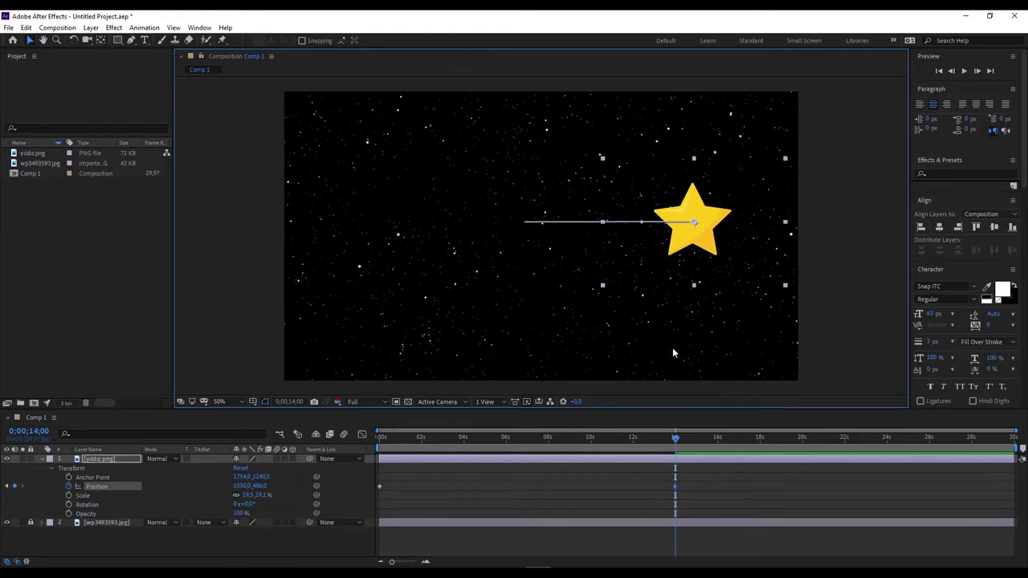
left_click_drag(675, 441, 375, 461)
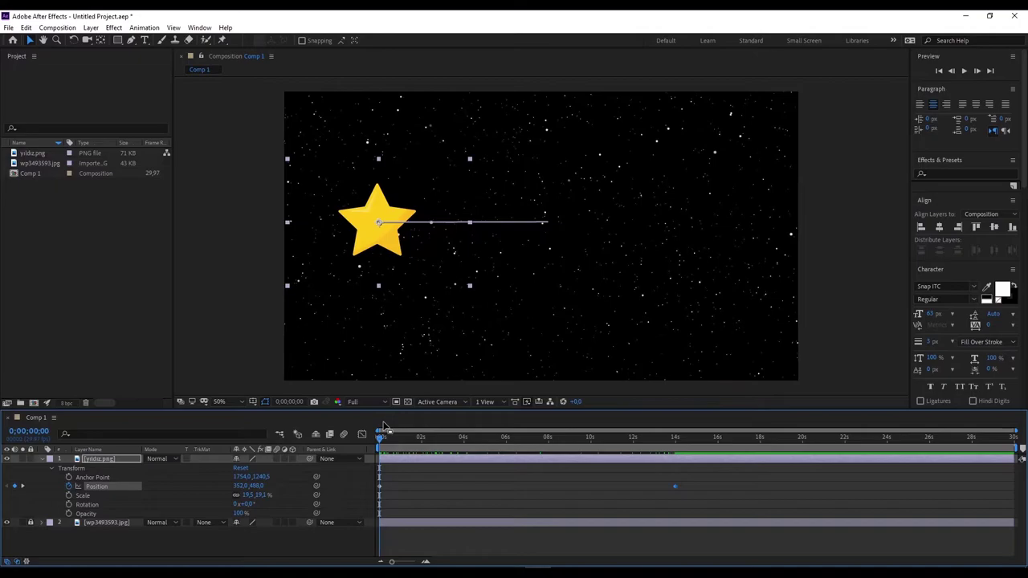
key("space")
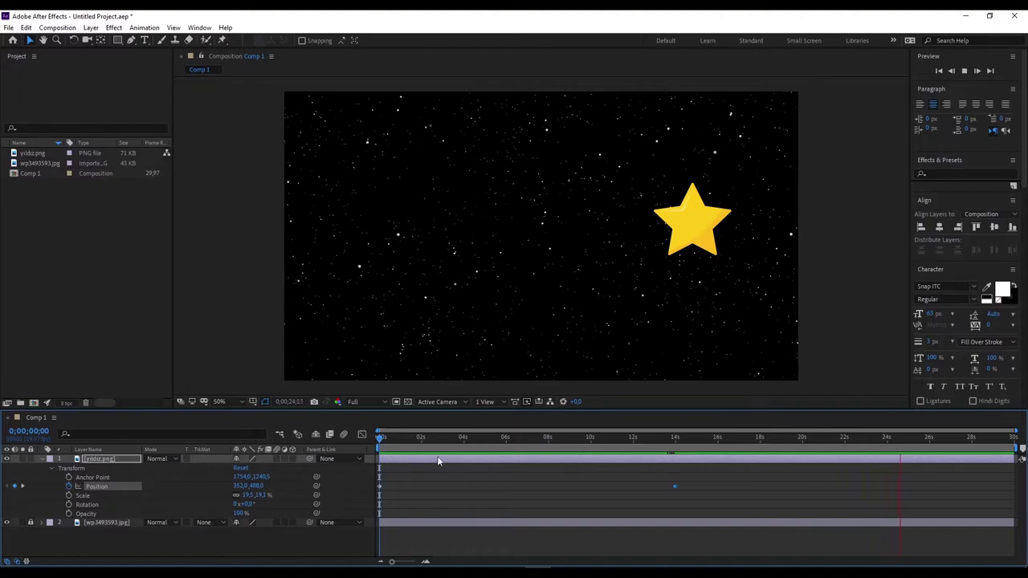
left_click(378, 446)
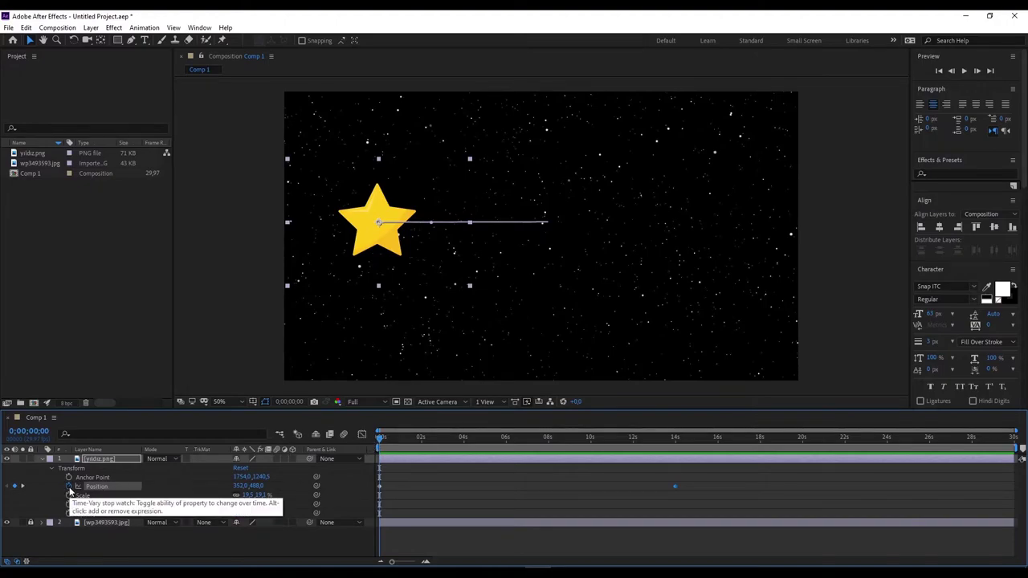
- Clear the star's Position keyframes, preview the now-static star, and collapse the layer
left_click(69, 487)
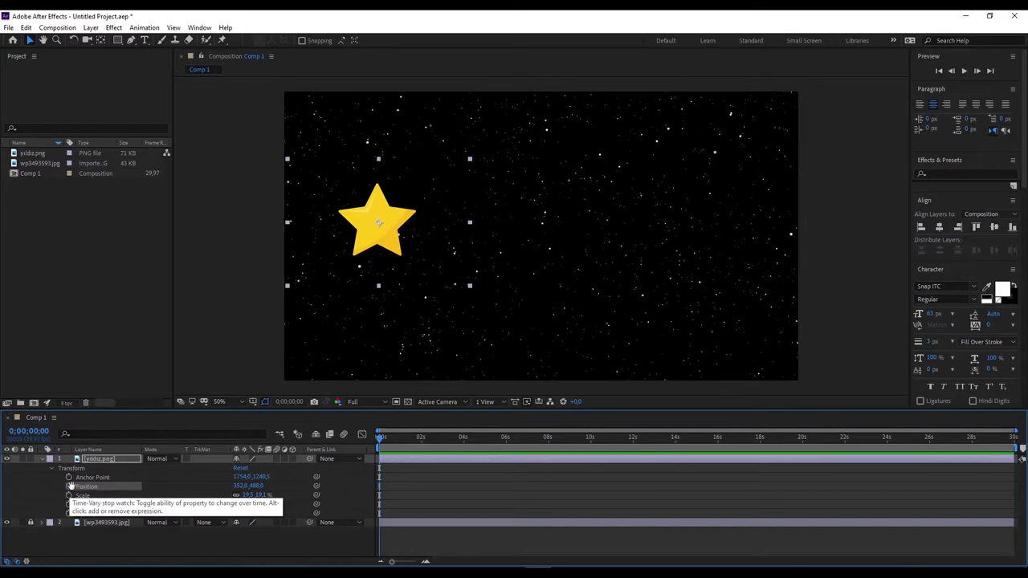
key("space")
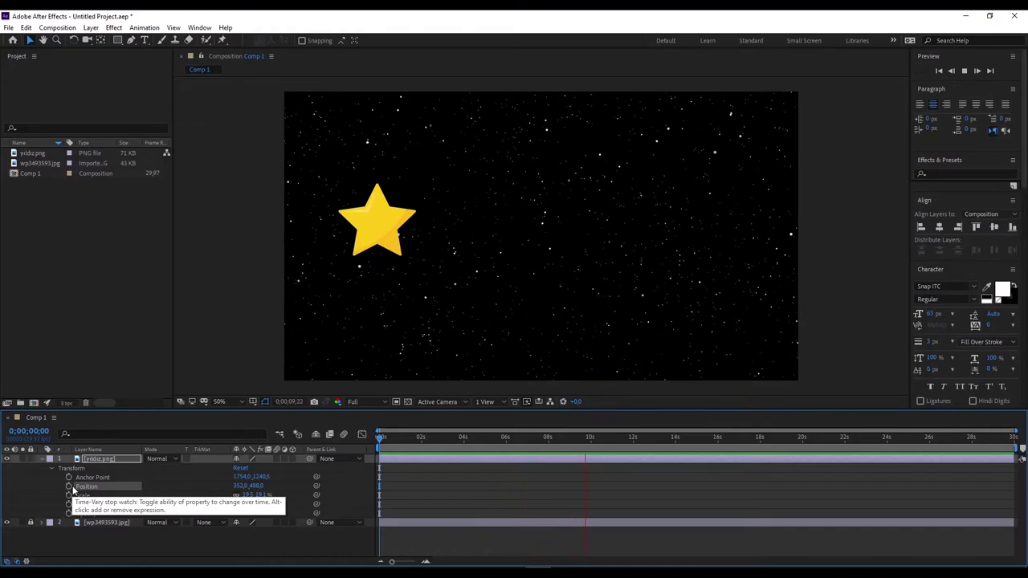
key("space")
left_click(41, 458)
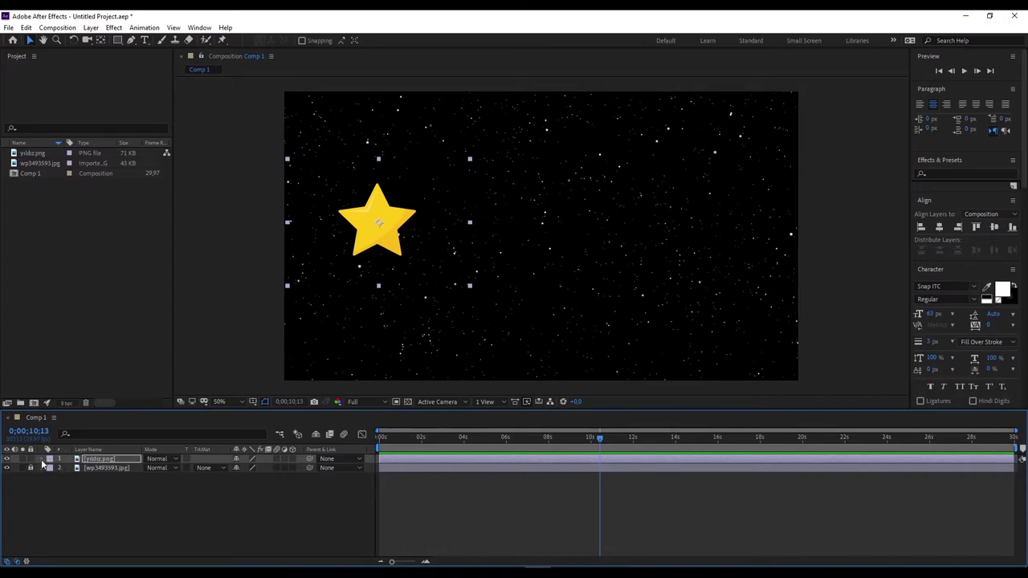
- Show only Position for both layers: star at 352,488, starfield at 960,540
left_click(42, 461)
left_click(53, 468)
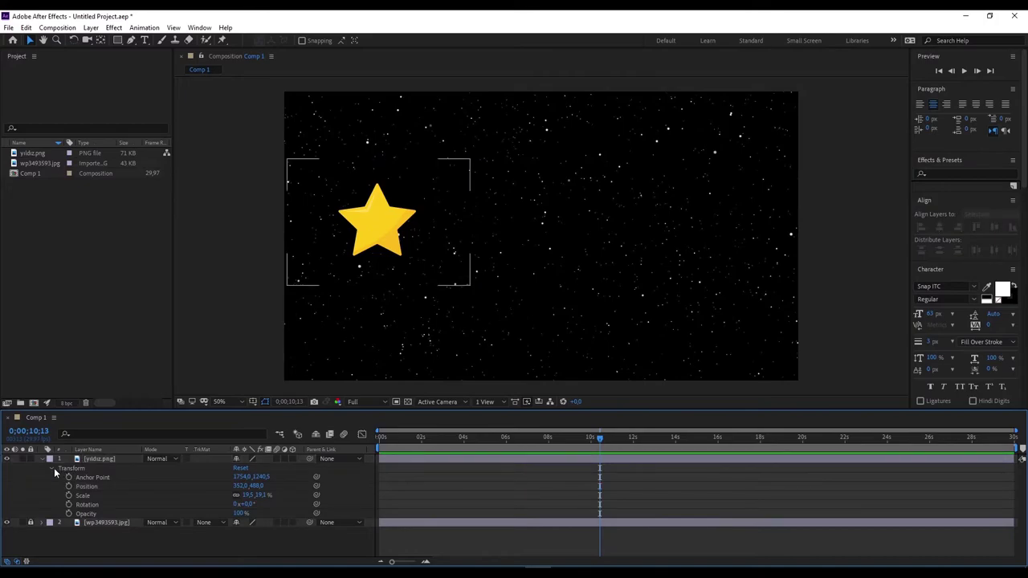
left_click(50, 468)
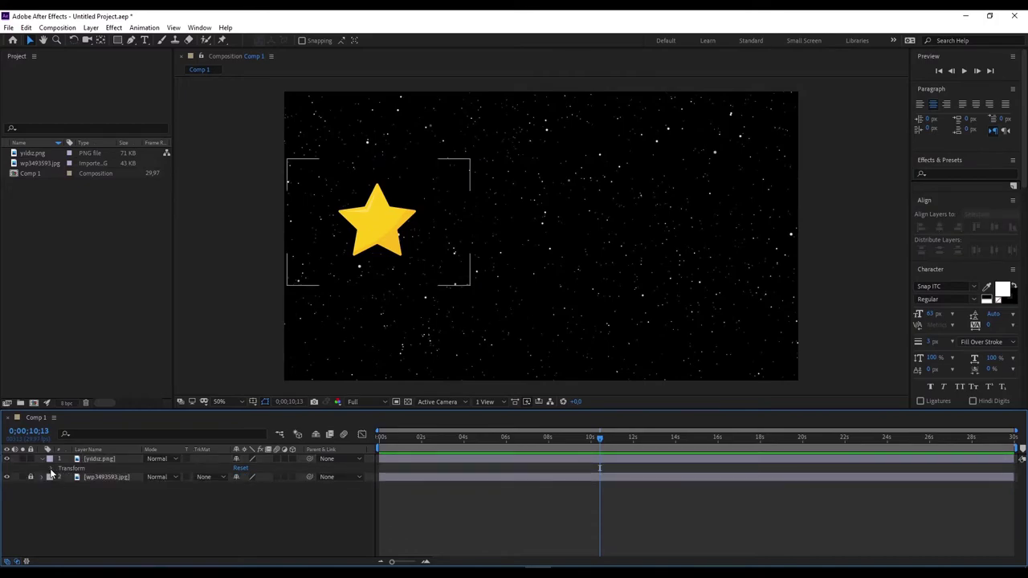
key("p")
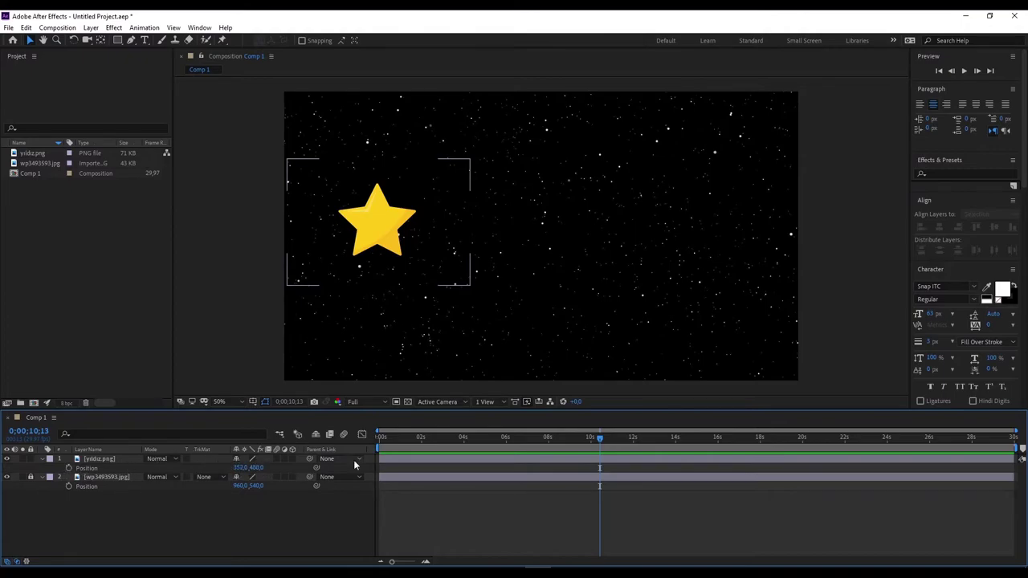
left_click_drag(601, 438, 371, 458)
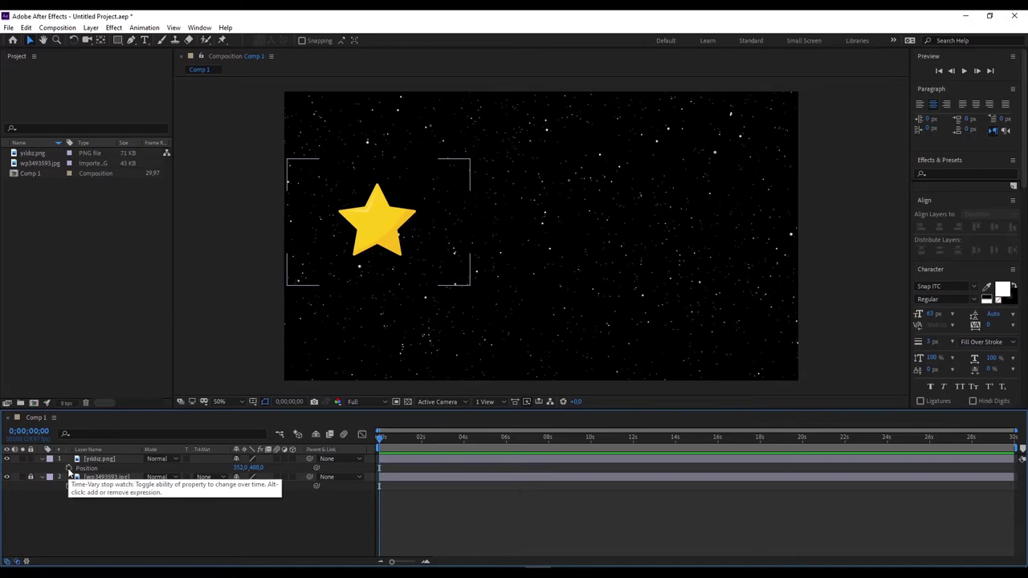
- Reveal the star's Position and set its first keyframe at 0s
key("ctrl+a")
key("p")
left_click(69, 469)
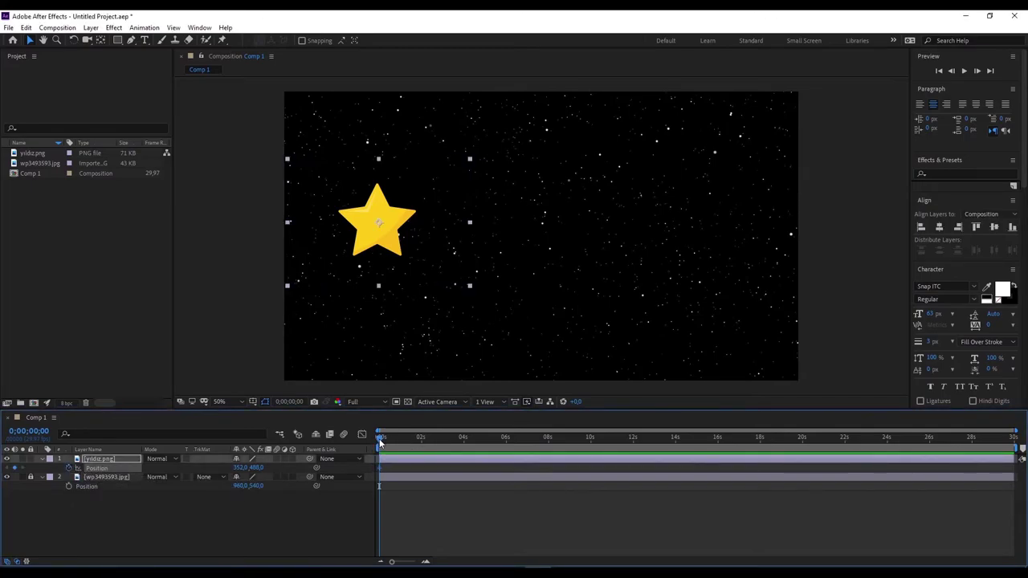
- At 10 seconds, drag the star right to about 1606,484 for the second keyframe
mouse_move(381, 443)
left_mouse_down()
mouse_move(740, 453)
mouse_move(589, 458)
mouse_move(592, 449)
left_mouse_up()
left_click_drag(591, 442, 591, 440)
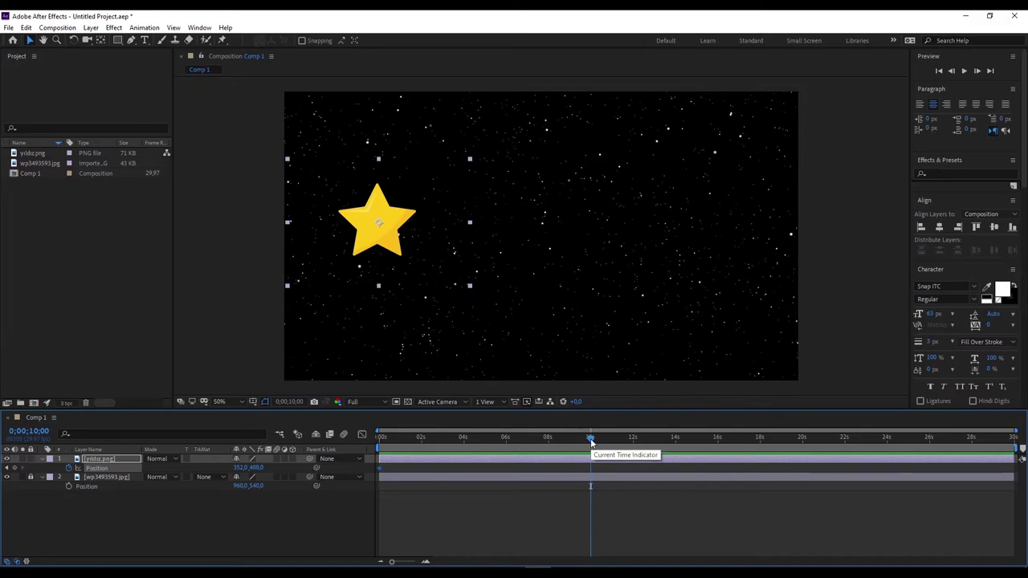
left_click(372, 241)
left_click_drag(372, 241, 708, 239)
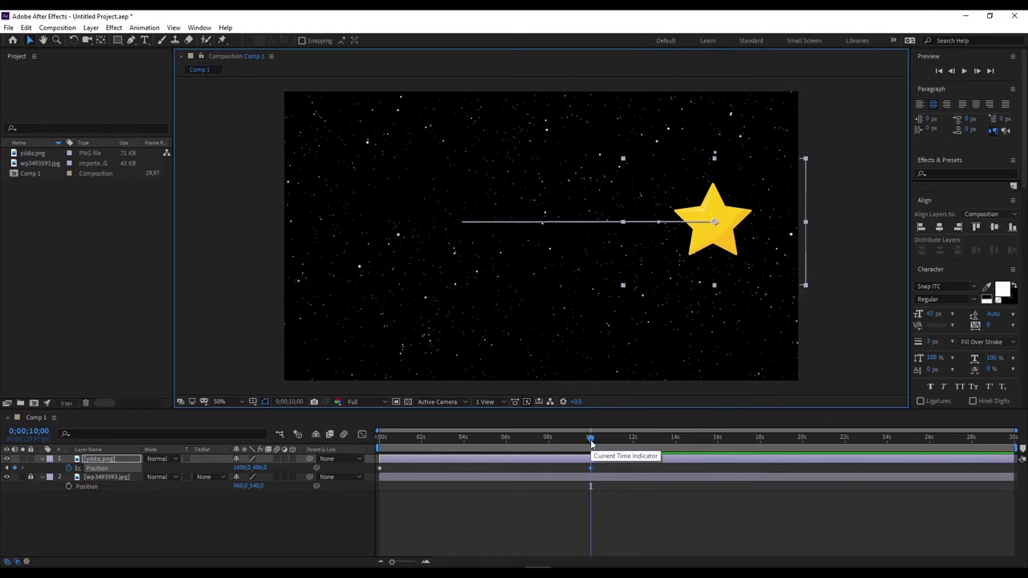
left_click_drag(587, 440, 407, 442)
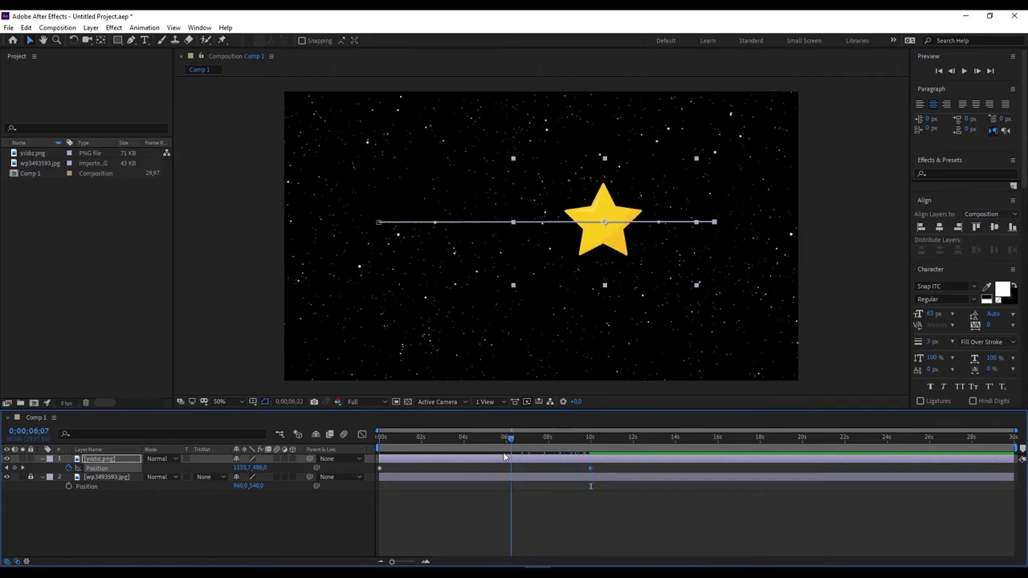
key("Home")
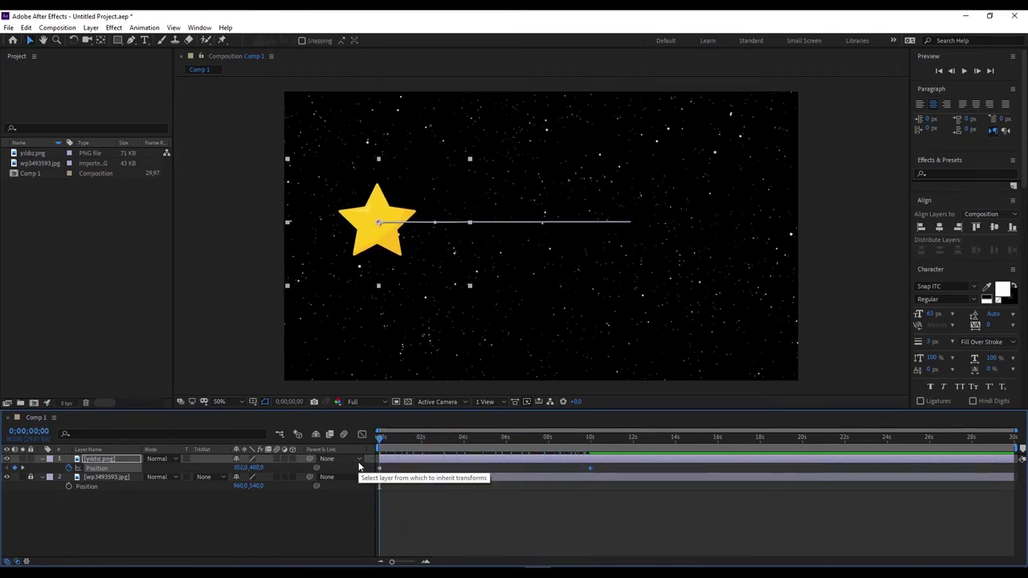
key("space")
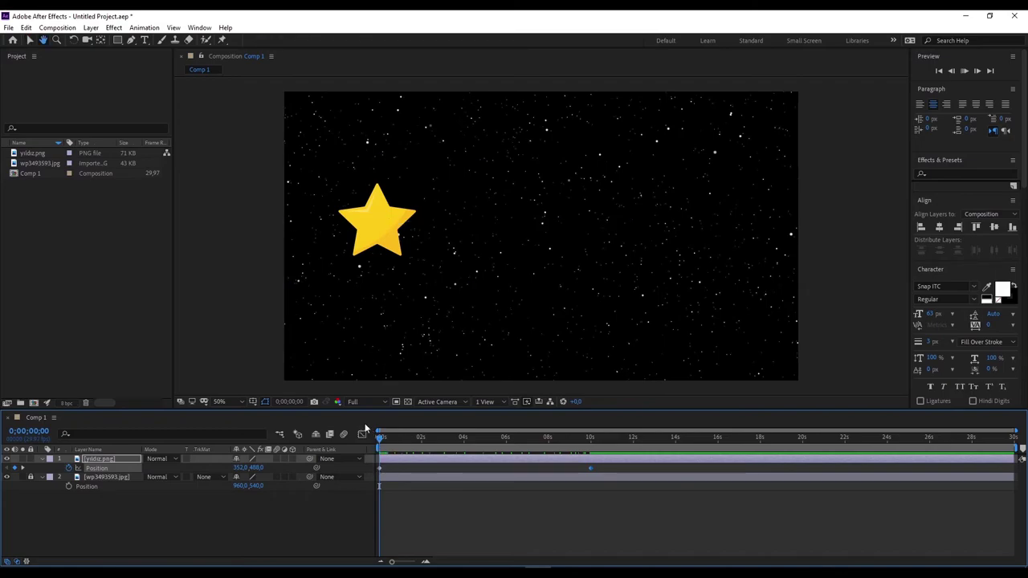